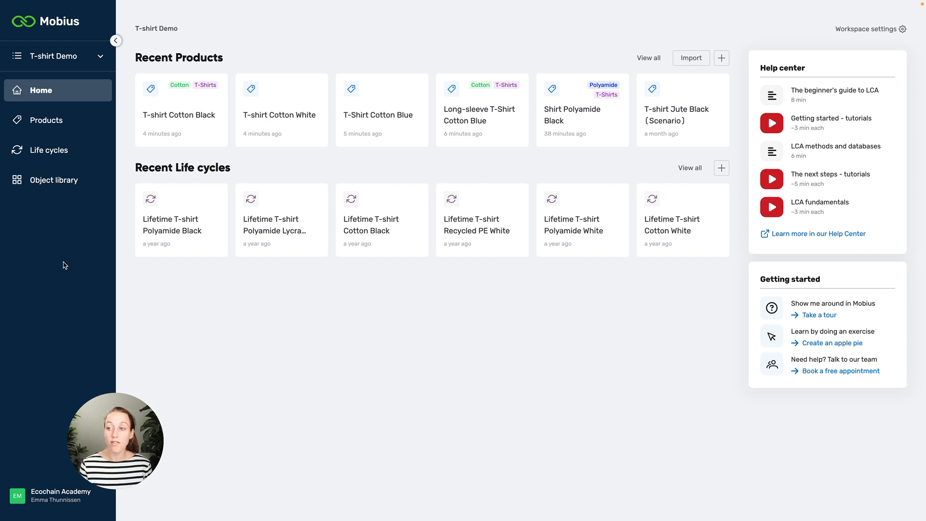
Step: Create a folder named "Cotton T-Shirts" in the Products overview
click(12, 129)
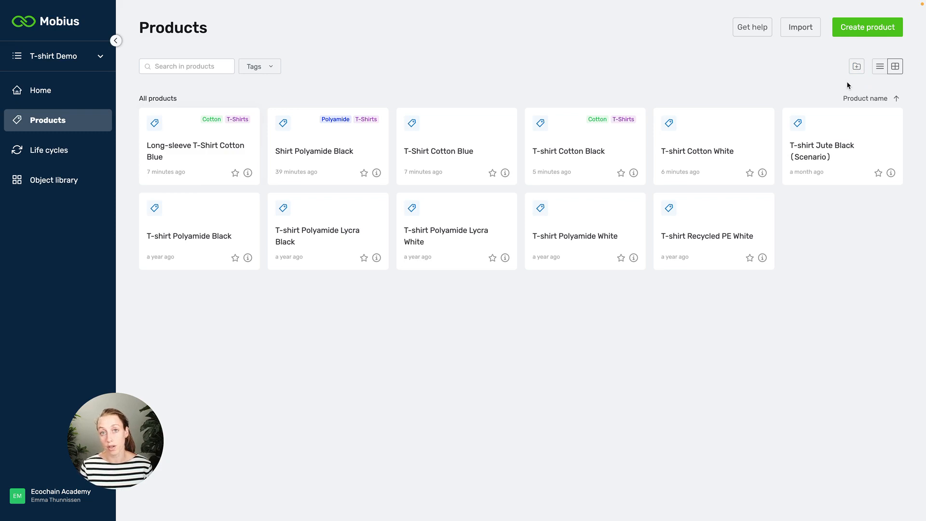
click(54, 180)
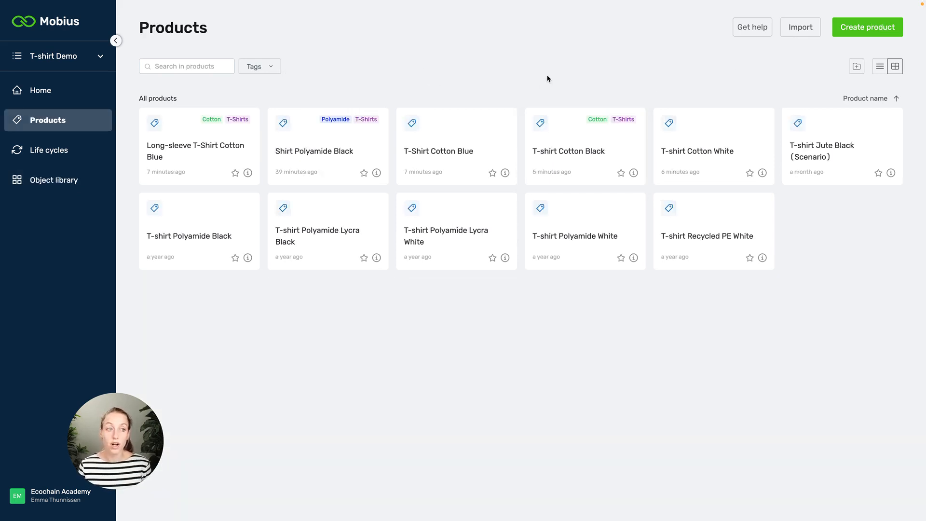
click(855, 68)
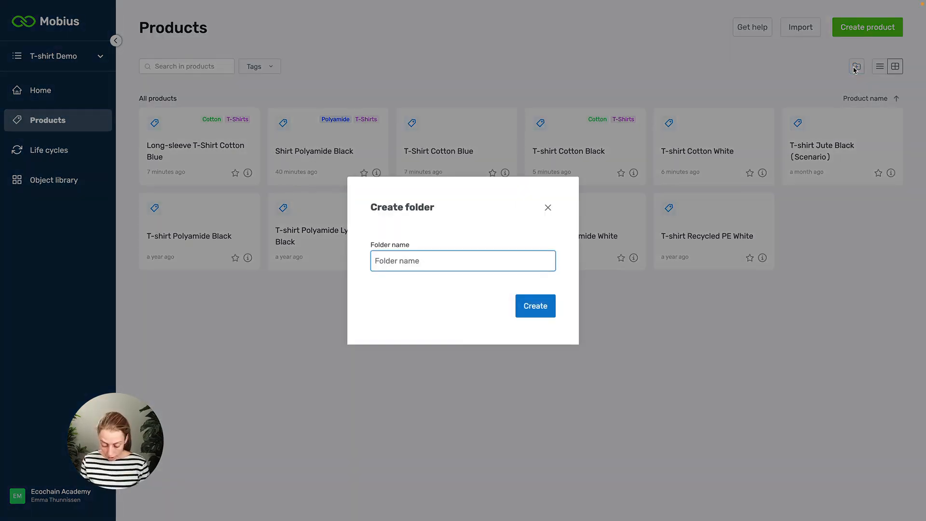
text(T-Shirts)
text(Cotton)
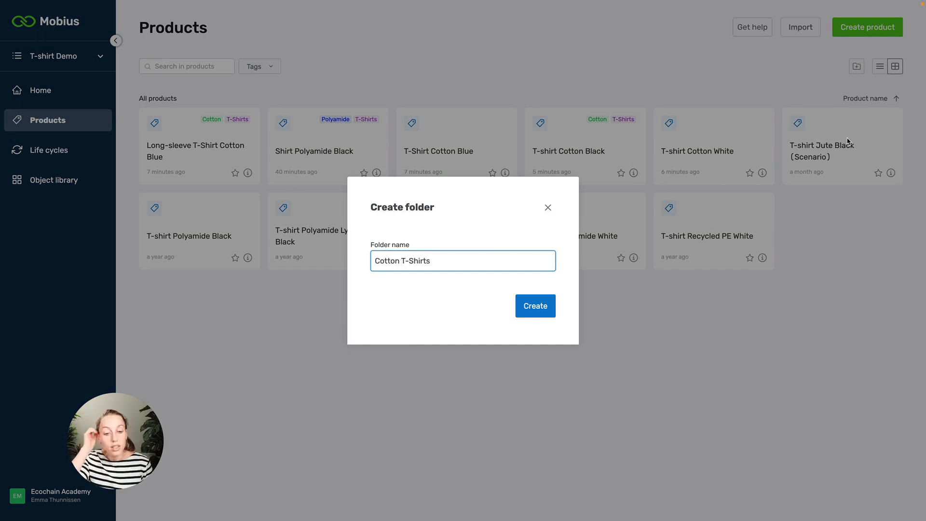
click(540, 305)
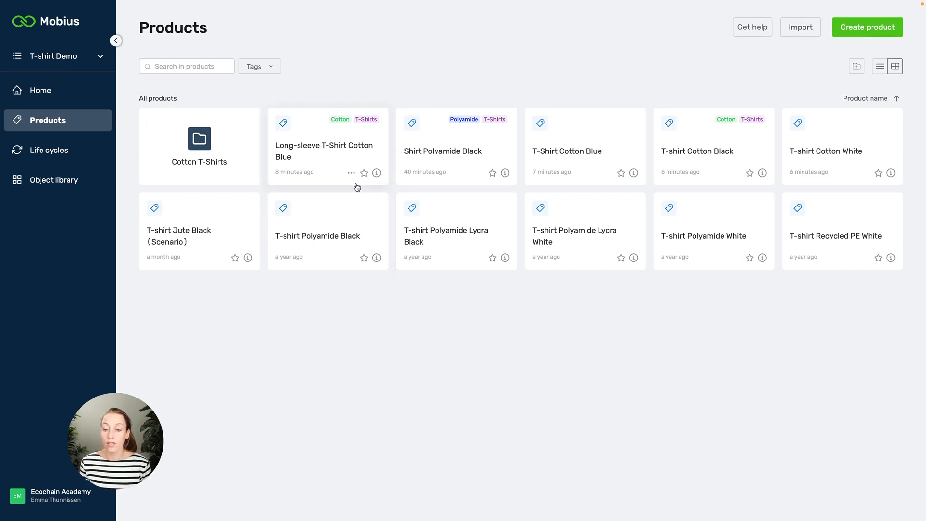
Step: Move Long-sleeve T-Shirt Cotton Blue, T-Shirt Cotton Blue and T-shirt Cotton Black into the Cotton T-Shirts folder
click(351, 173)
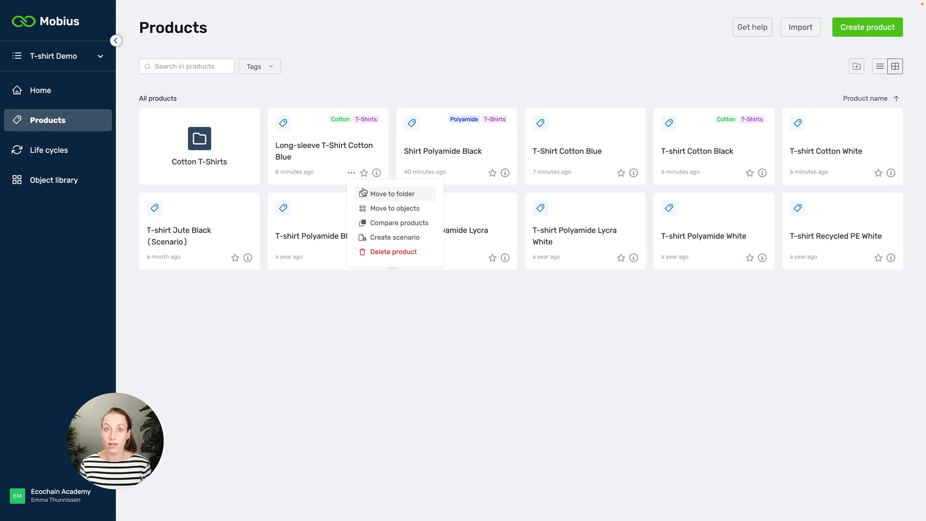
click(363, 193)
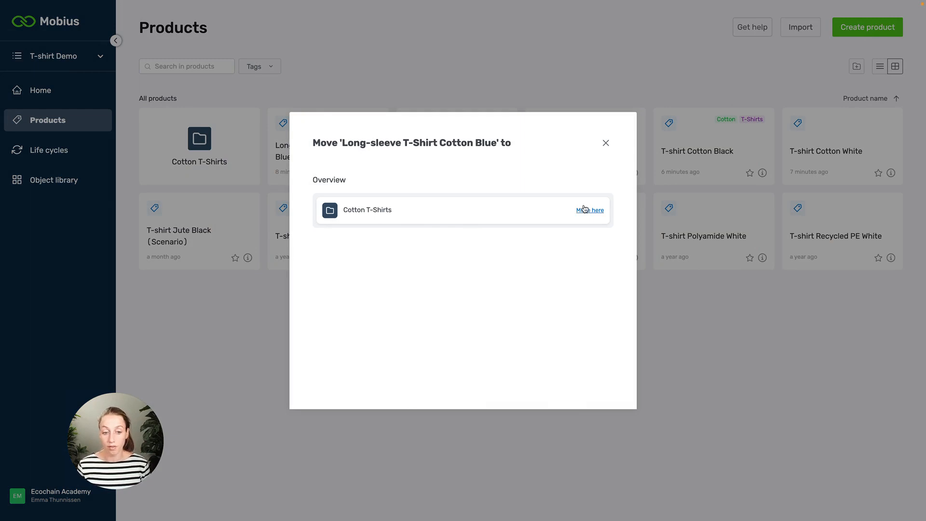
click(587, 213)
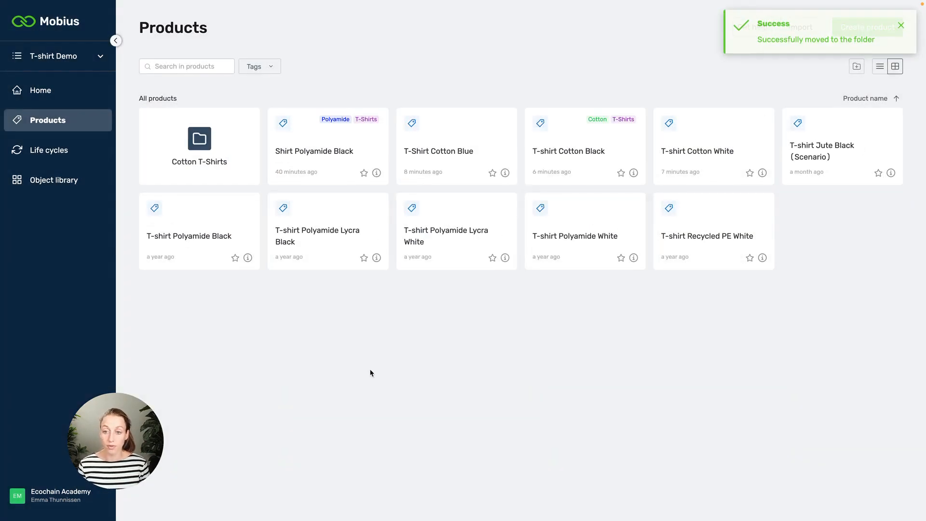
click(480, 174)
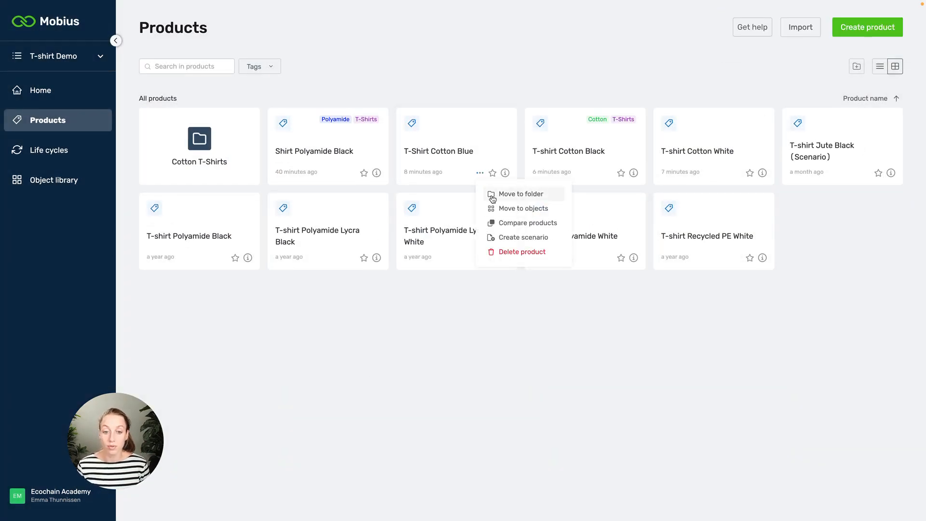
click(512, 194)
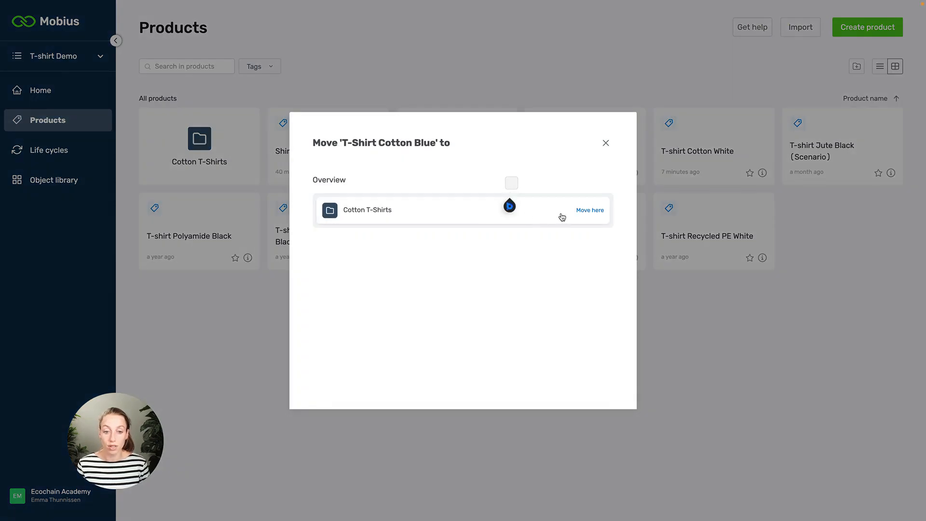
click(597, 212)
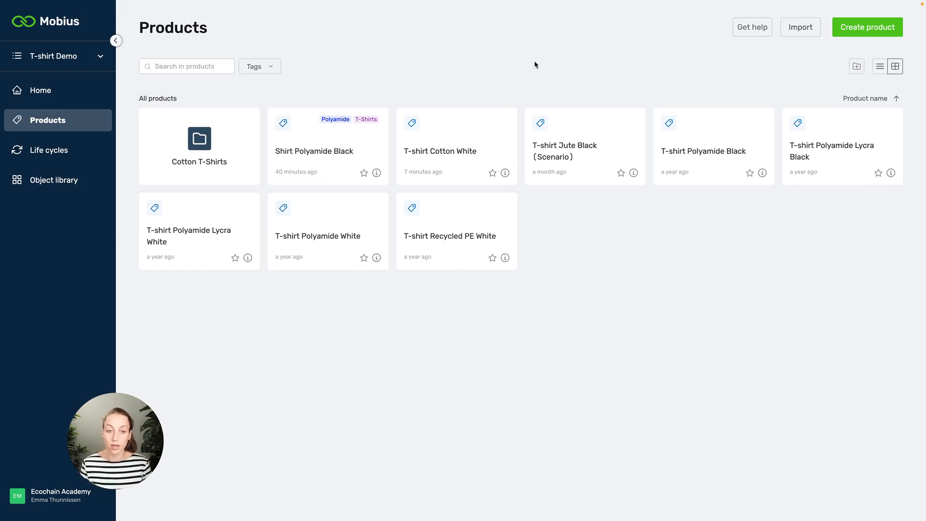
Step: Create a subfolder named "White Cotton T-Shirts" inside the Cotton T-Shirts folder
click(192, 138)
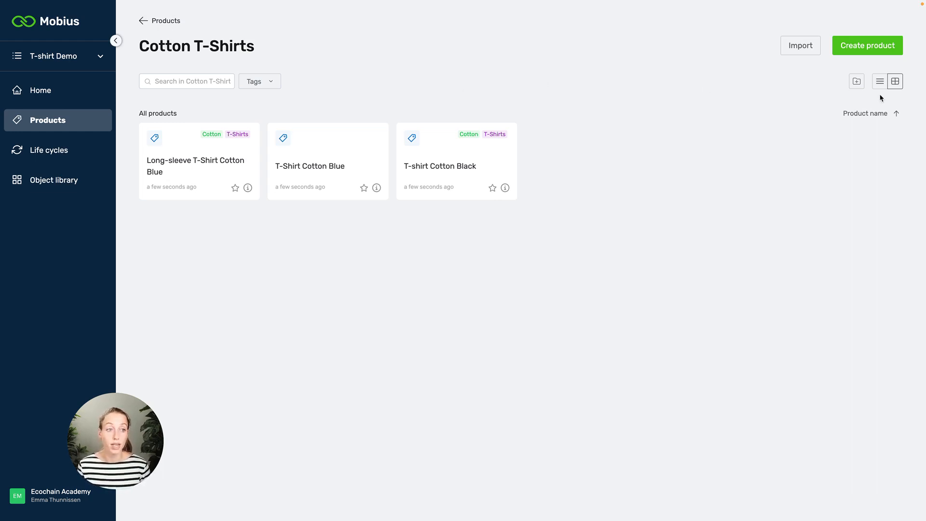
click(862, 87)
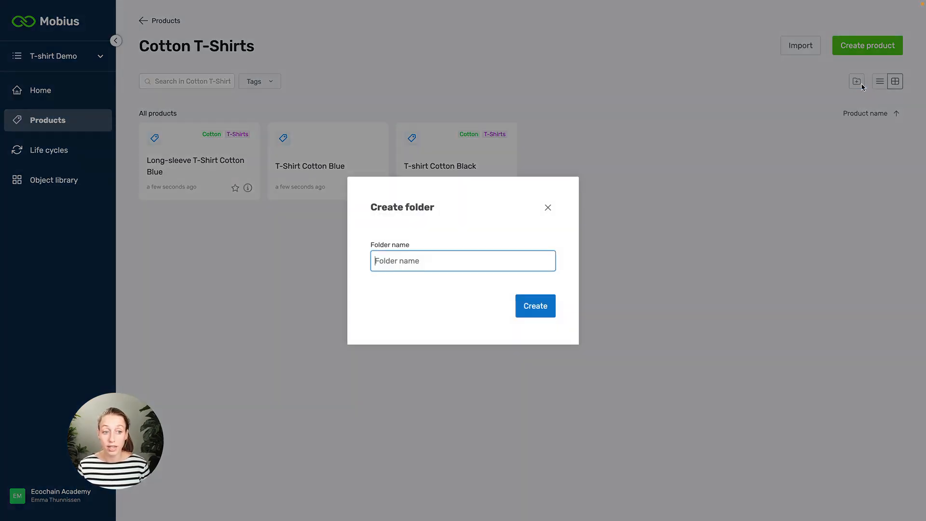
text(White Cotton T-Shirts)
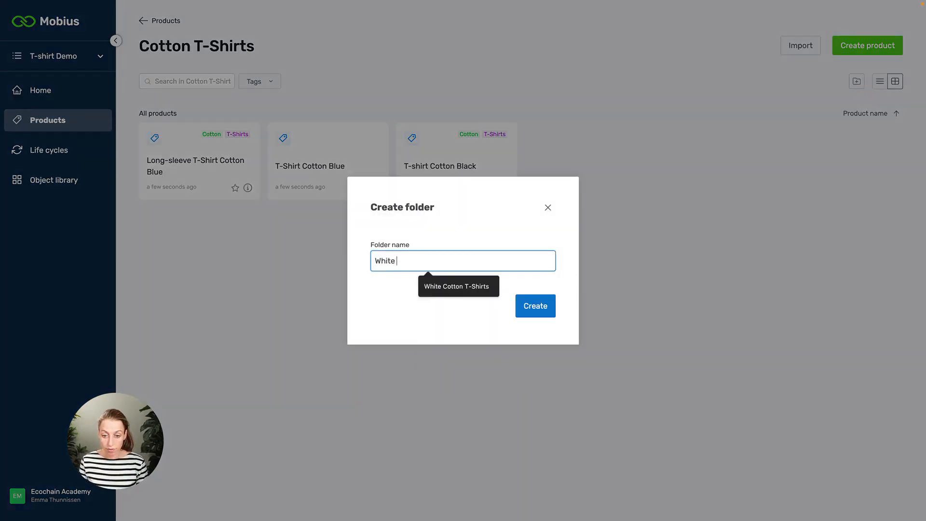
click(475, 289)
click(531, 310)
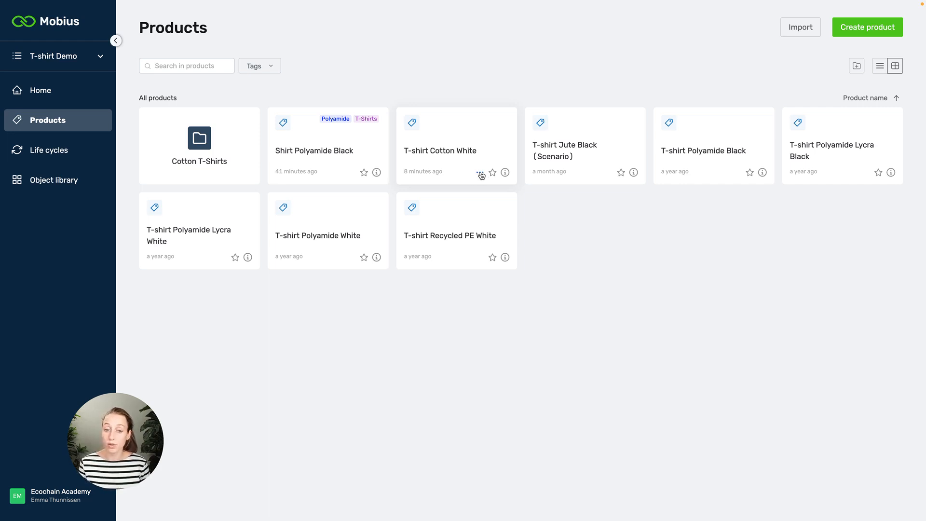
Step: Move the T-shirt Cotton White product from the Products overview into the White Cotton T-Shirts subfolder of Cotton T-Shirts
click(480, 174)
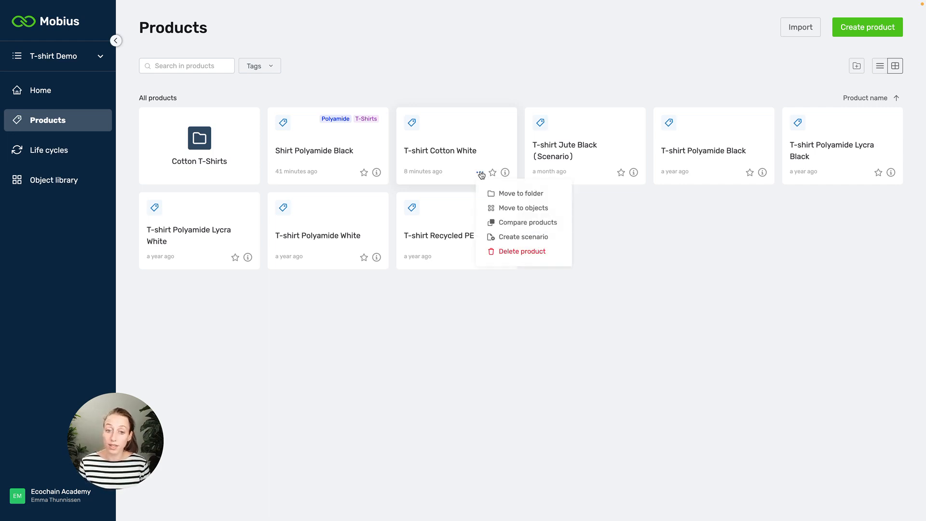
click(493, 195)
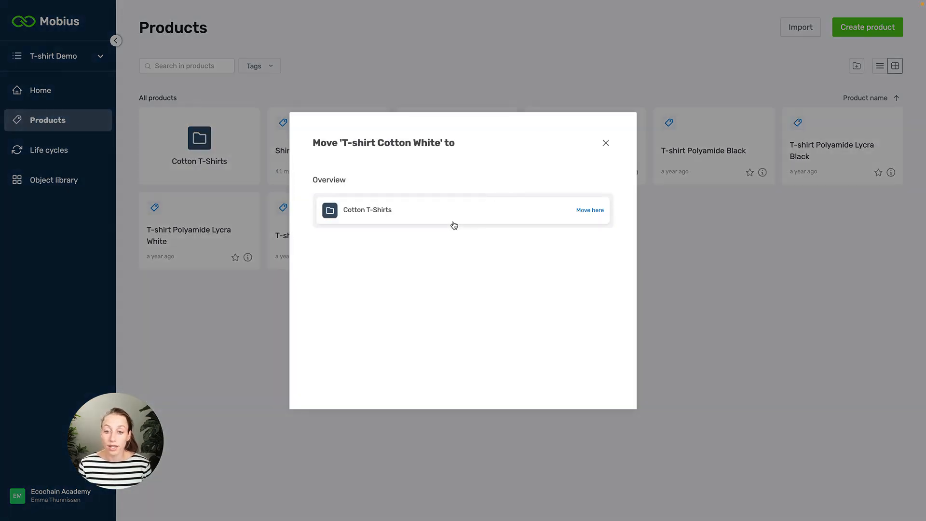
click(389, 213)
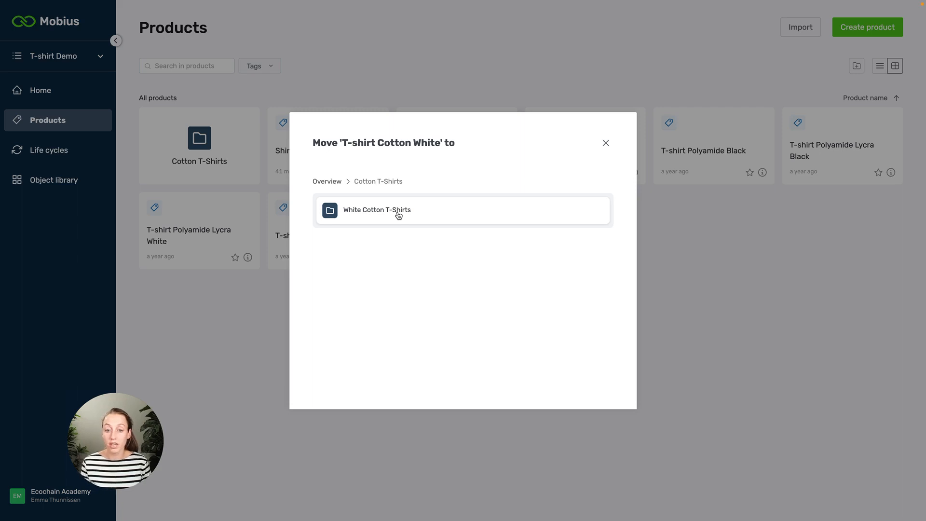
mouse_move(518, 224)
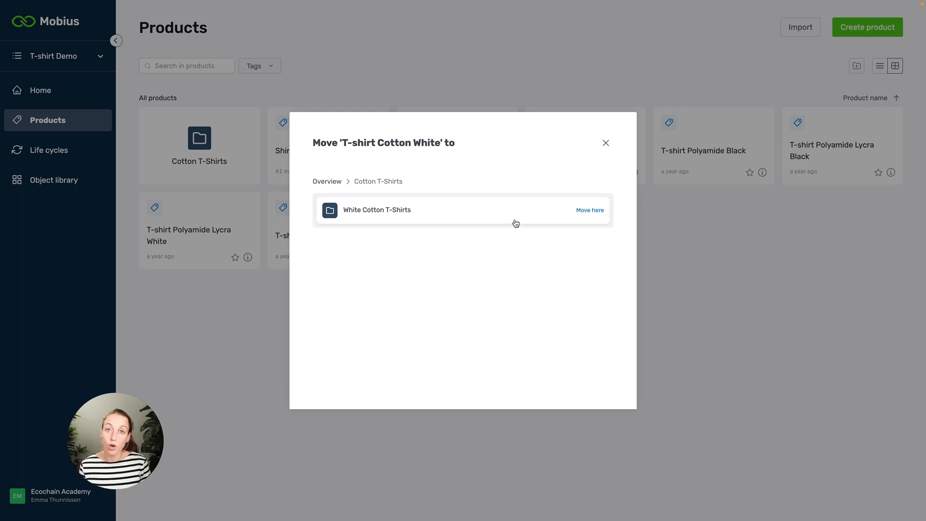
click(582, 212)
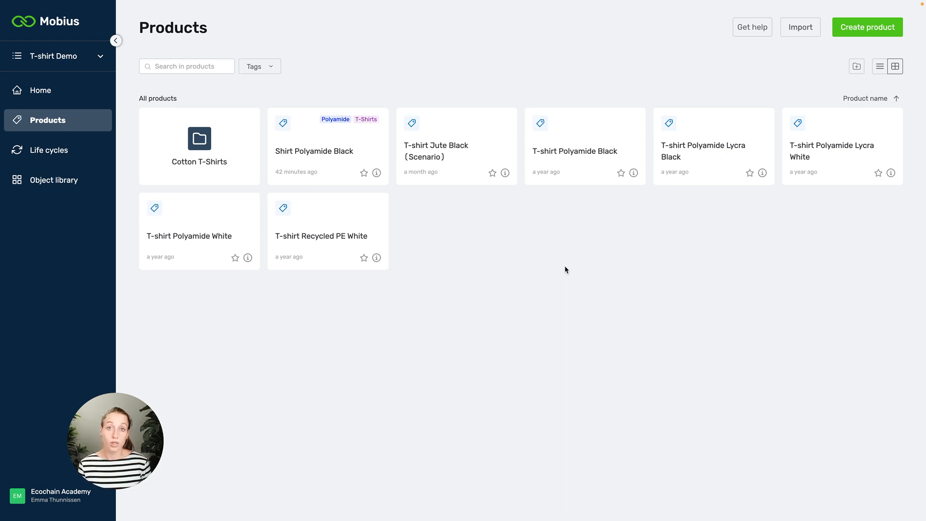
Step: Move Long-sleeve T-Shirt Cotton Blue out of the Cotton T-Shirts folder back to the Products overview
click(170, 158)
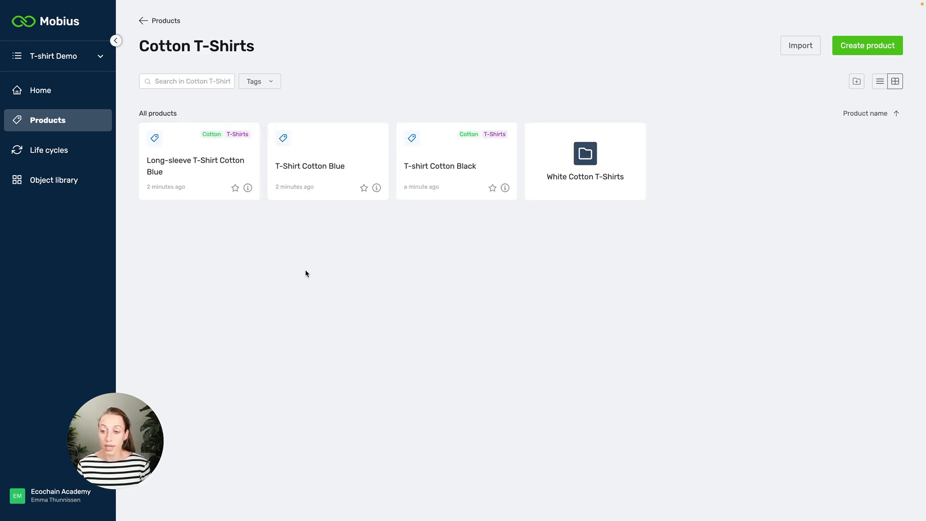
click(222, 189)
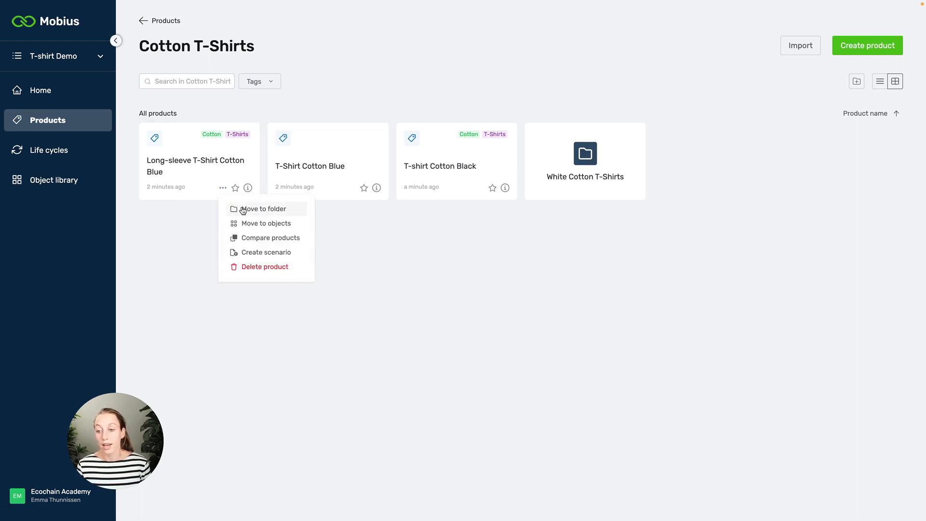
click(241, 209)
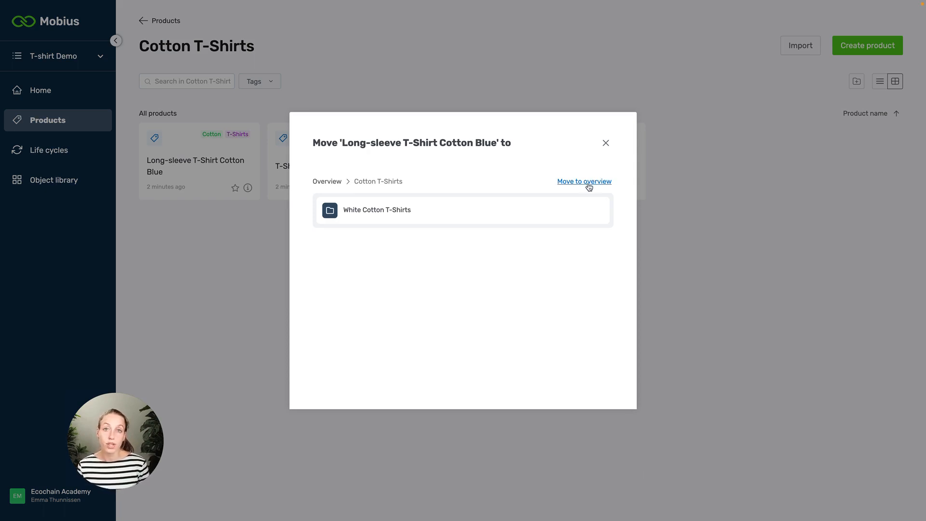
click(563, 181)
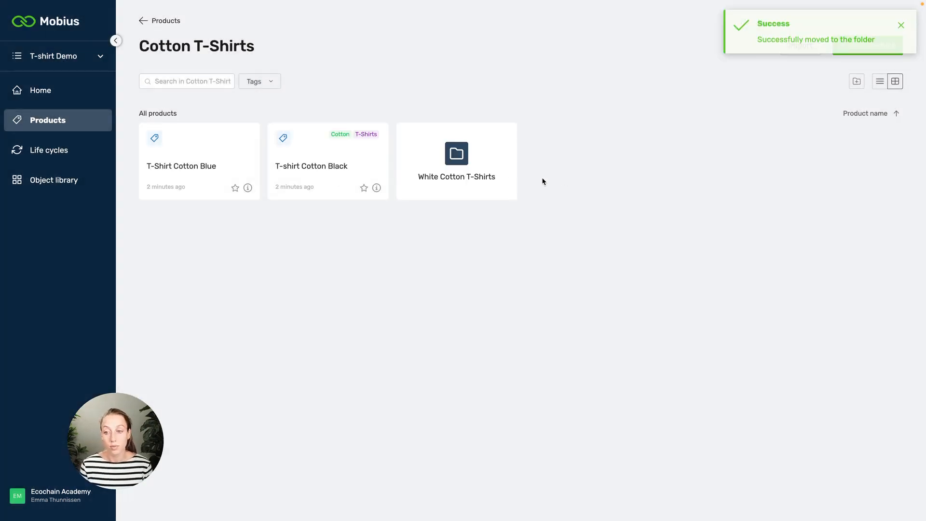
Step: Delete the Cotton T-Shirts folder from the Products overview
click(167, 19)
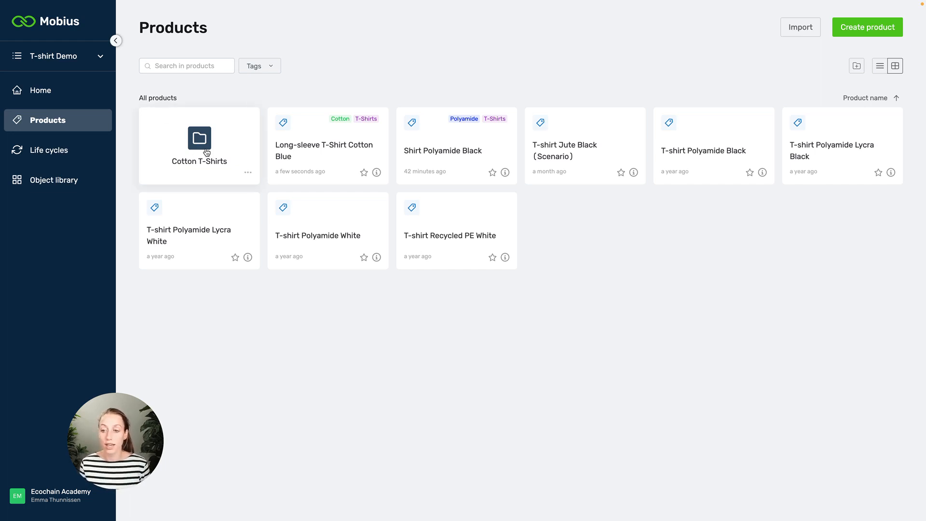
click(248, 172)
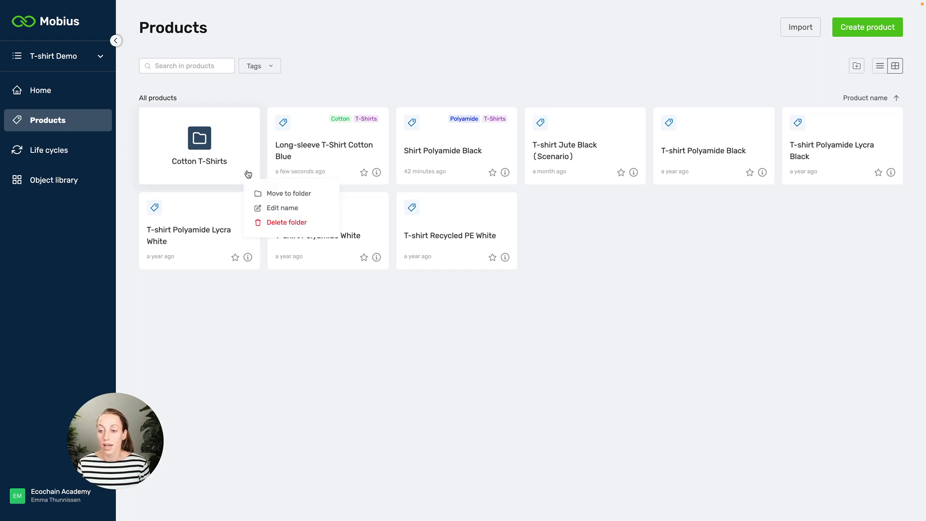
click(282, 224)
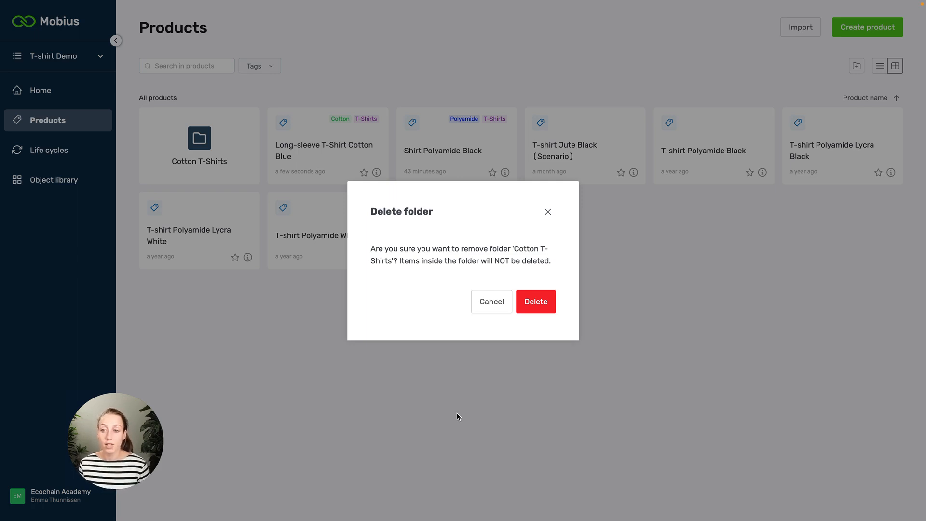
click(536, 303)
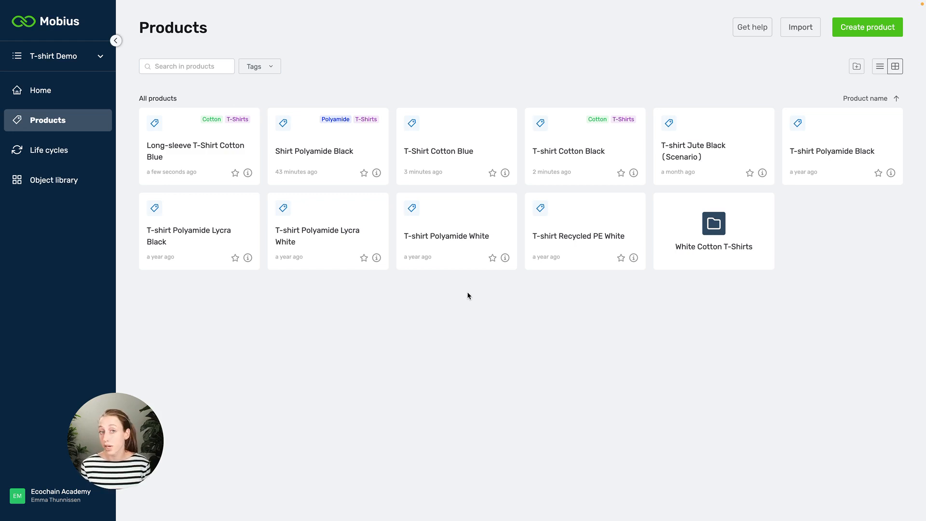
Step: Search the products for "White"
click(216, 70)
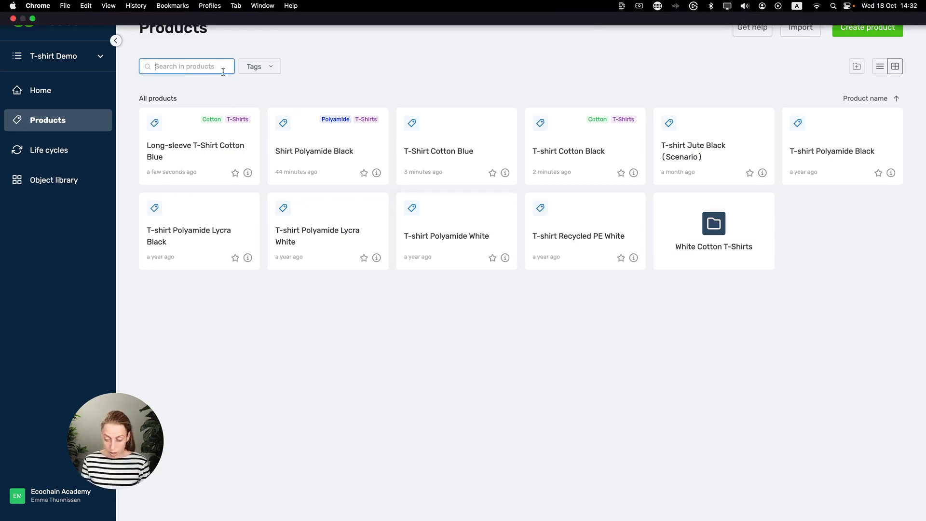
text(White)
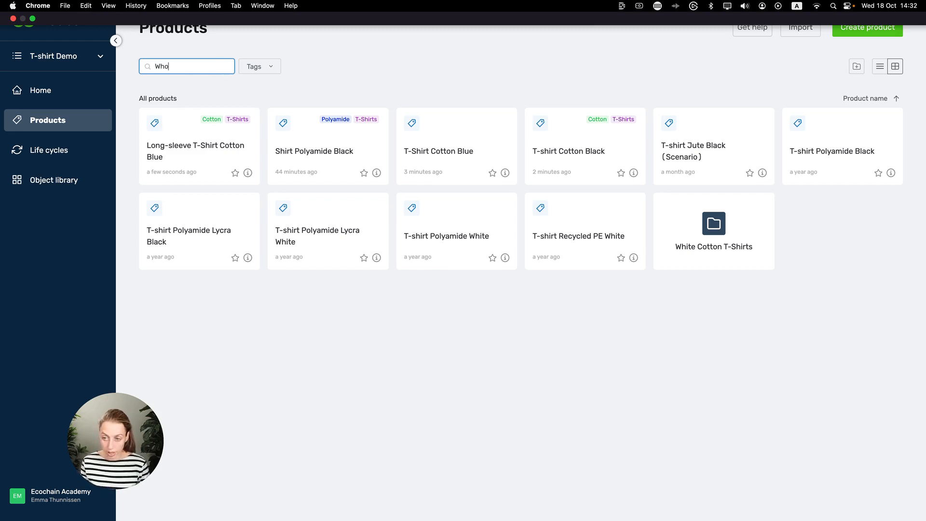